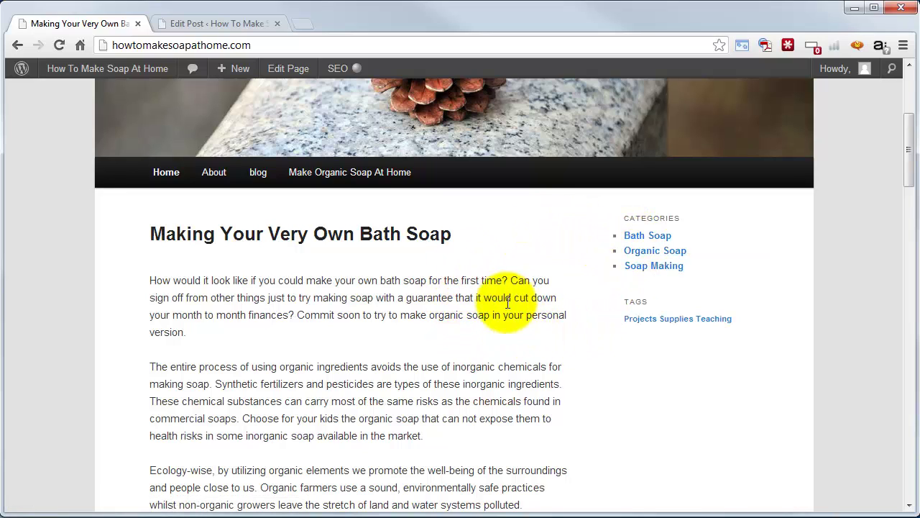
Open the Bath Soap category archive and look through its posts as far as How To Make Organic Soap
left_click(637, 243)
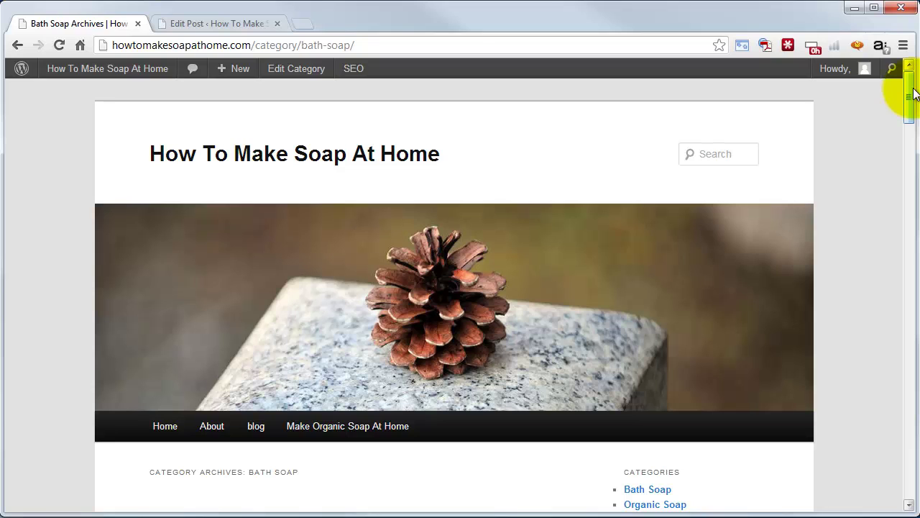
left_click_drag(911, 97, 912, 319)
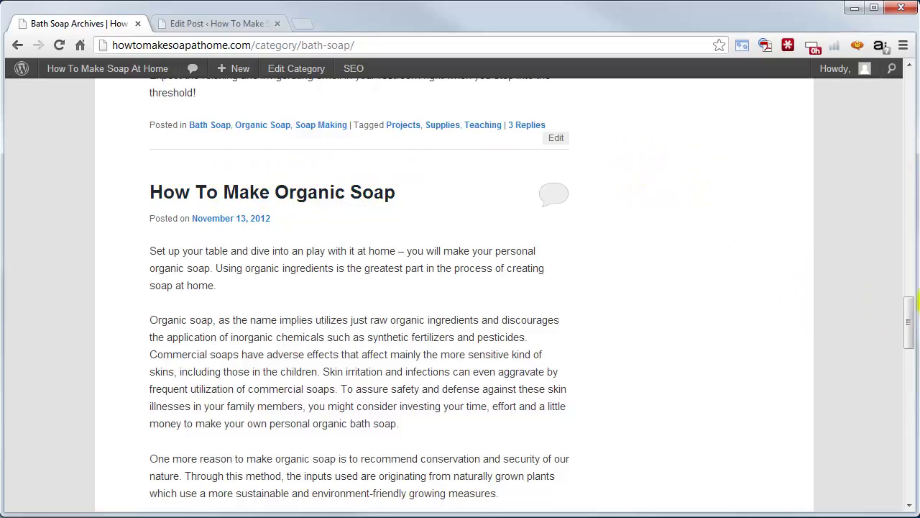
mouse_move(914, 316)
left_mouse_down()
mouse_move(909, 453)
mouse_move(910, 312)
left_mouse_up()
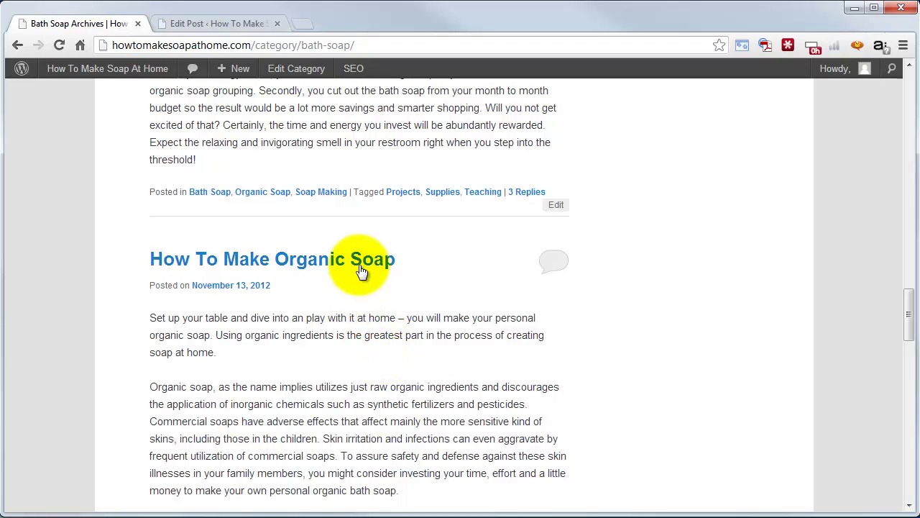
Open the How To Make Organic Soap post on its own page and examine its text
left_click(236, 263)
left_click_drag(912, 90, 910, 143)
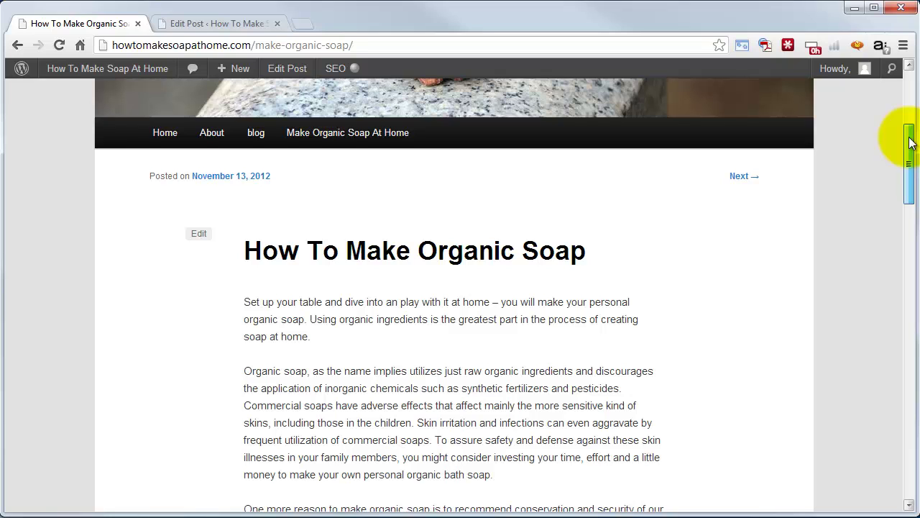
left_click_drag(910, 143, 910, 148)
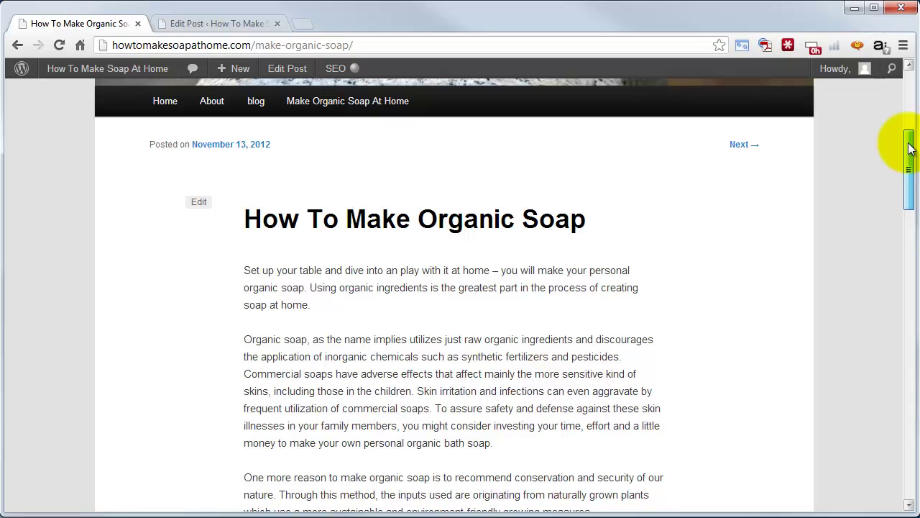
left_click_drag(910, 148, 910, 150)
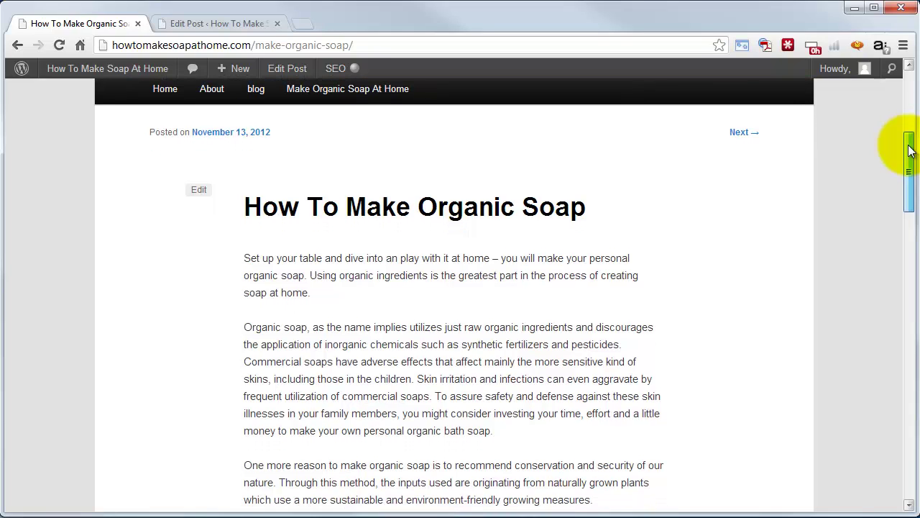
left_click_drag(910, 150, 910, 151)
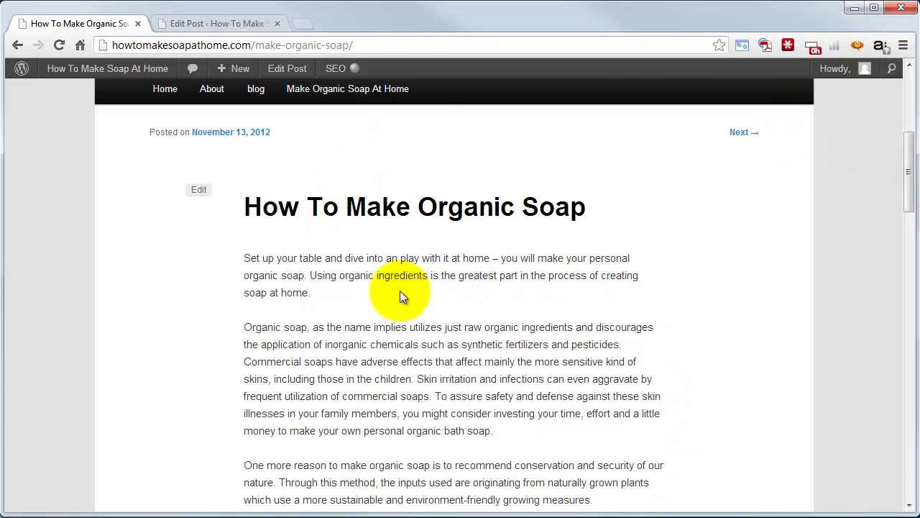
Return to the Bath Soap archive and compare its listed post text with the standalone post
left_click(18, 48)
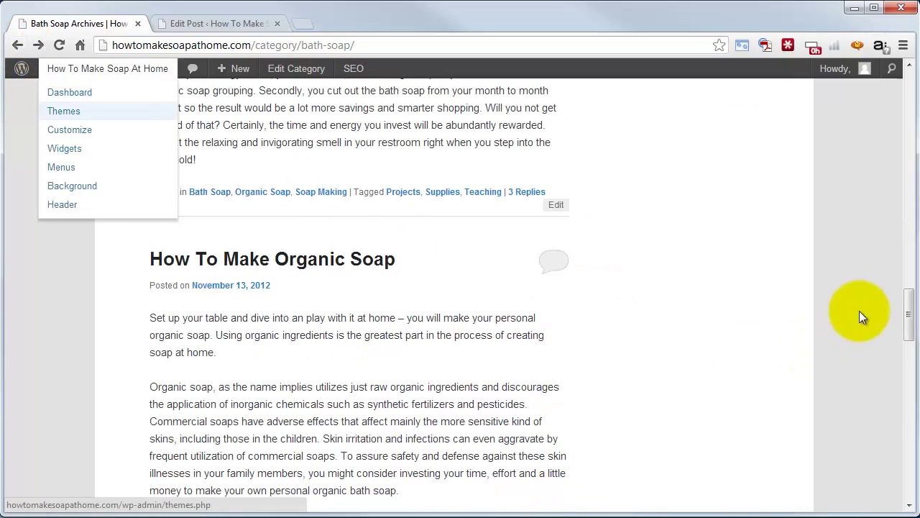
left_click_drag(910, 315, 910, 329)
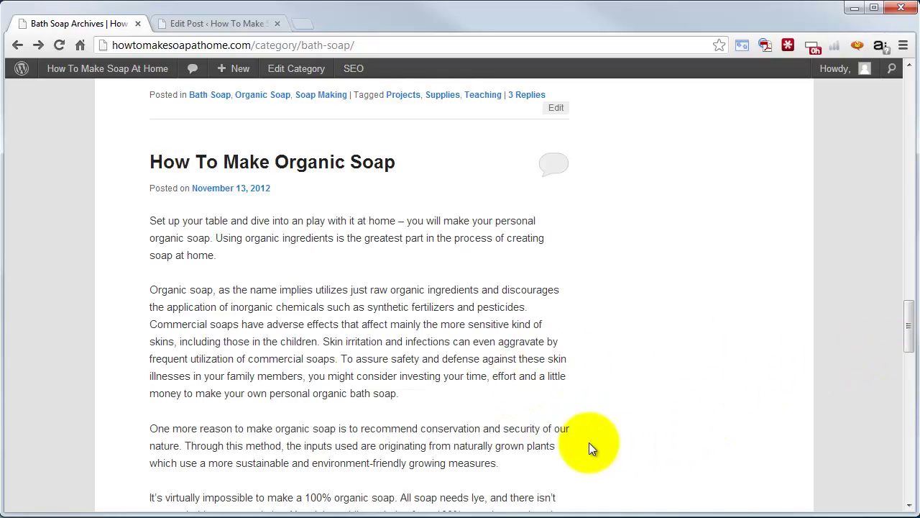
left_click_drag(915, 351, 906, 140)
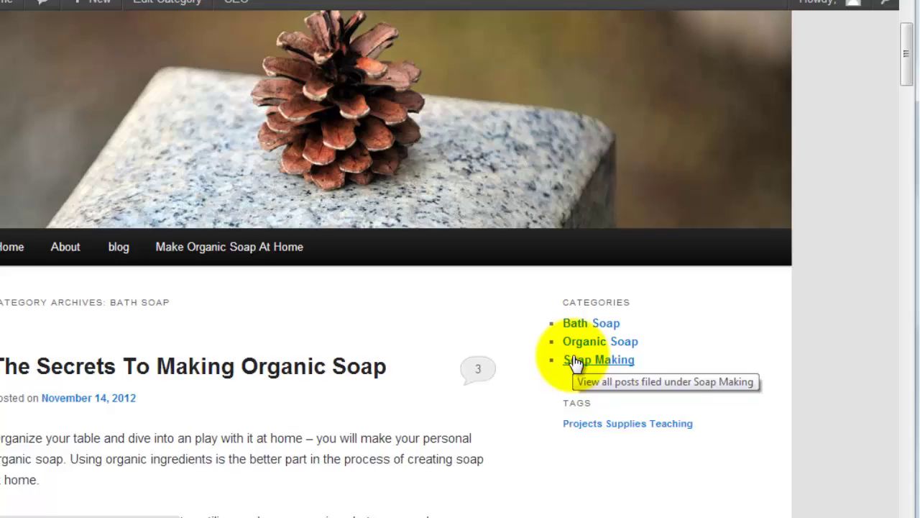
Open The Secrets To Making Organic Soap from the Soap Making category archive and view the post's page
left_click(281, 320)
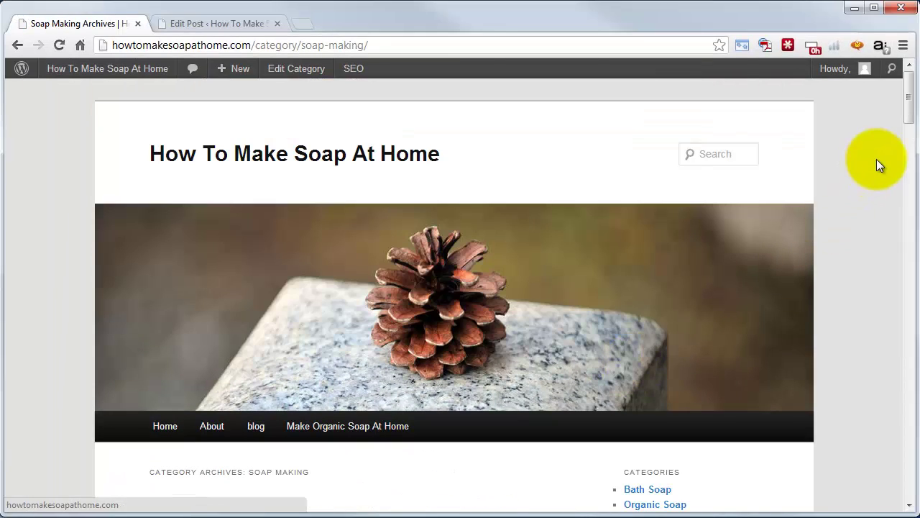
left_click_drag(908, 101, 900, 148)
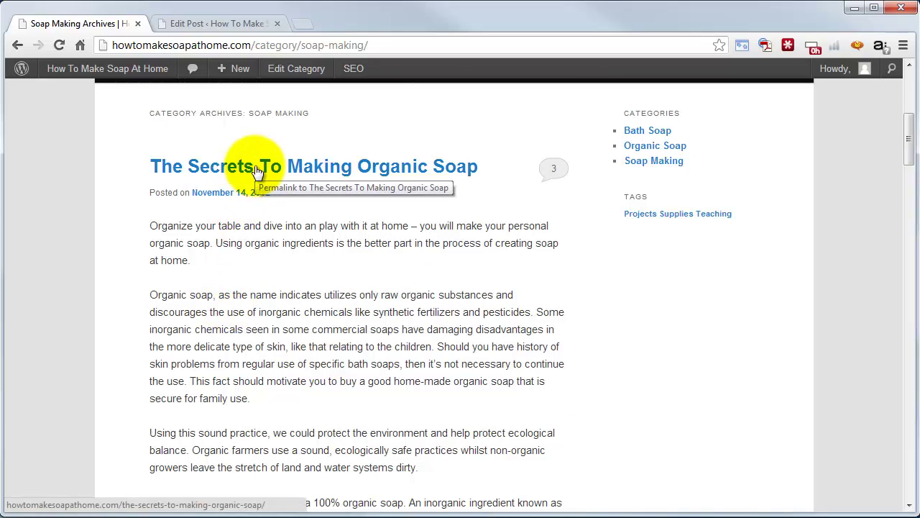
left_click(386, 166)
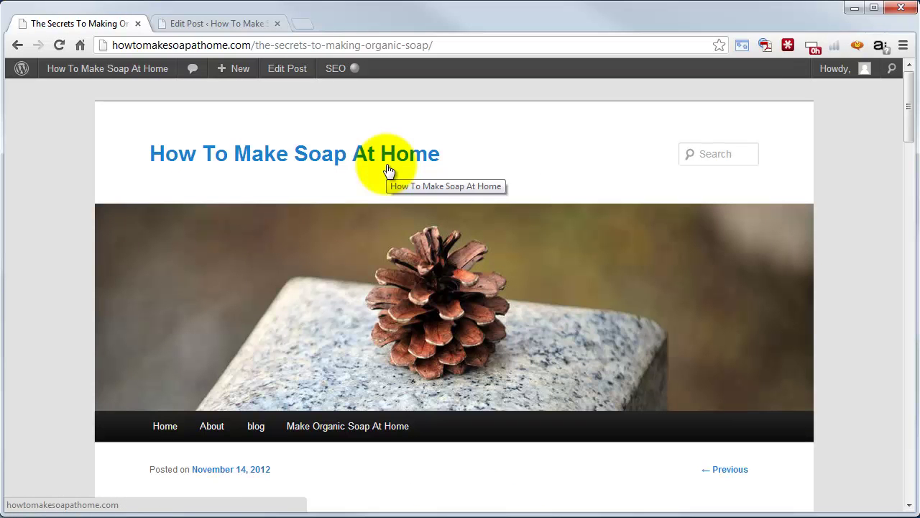
left_click_drag(912, 122, 914, 148)
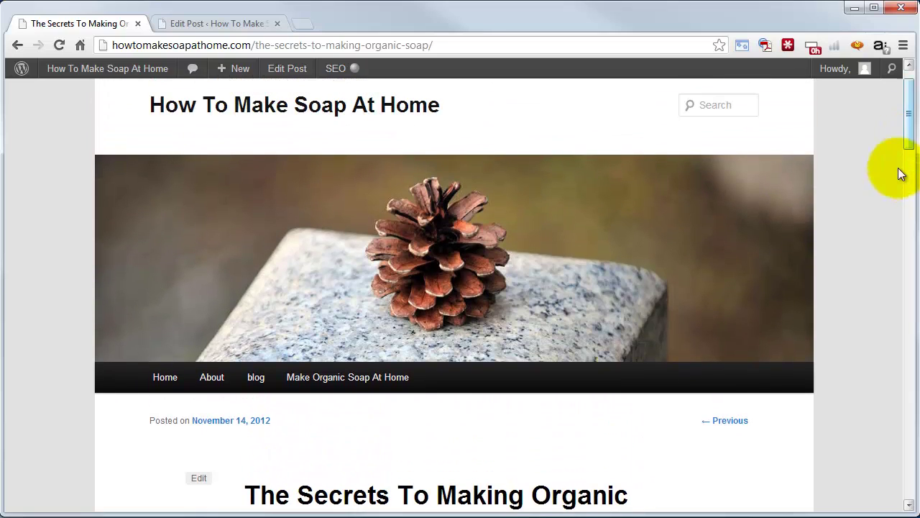
Go back to the soap site's homepage and view the Categories list beside the main article
left_click(17, 44)
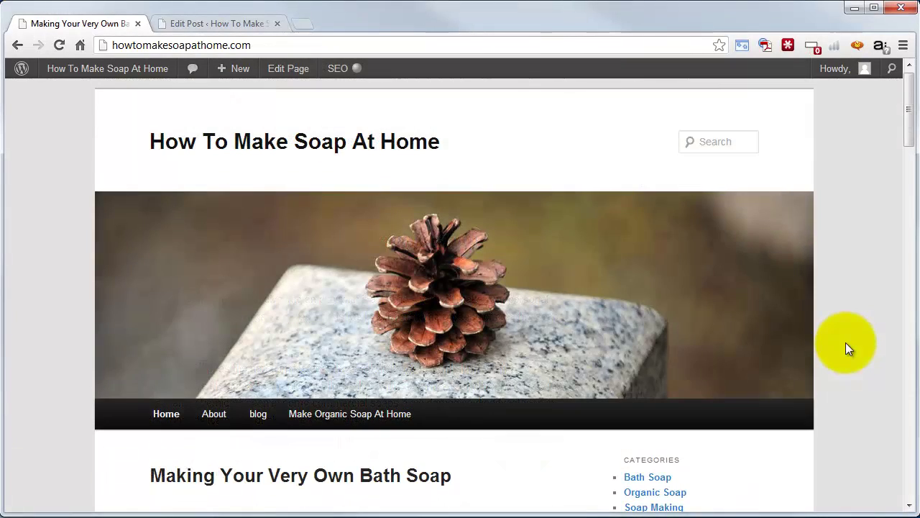
left_click_drag(906, 117, 908, 133)
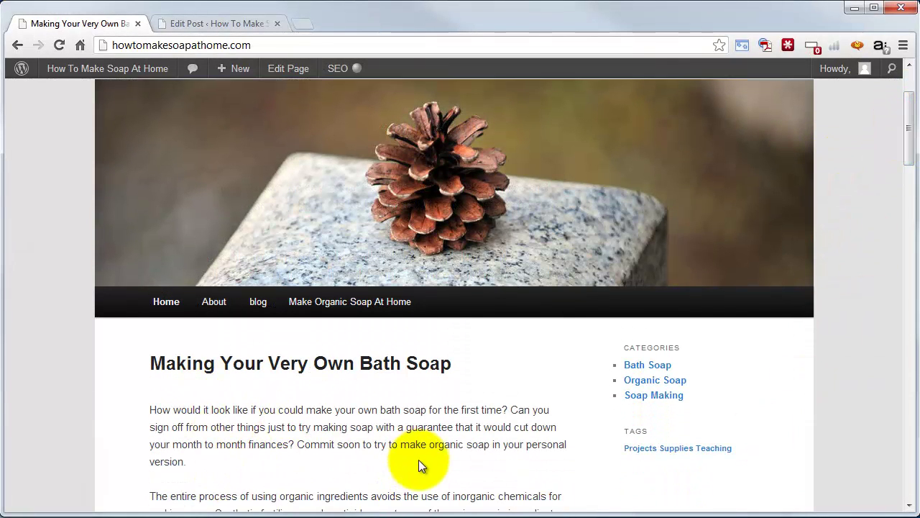
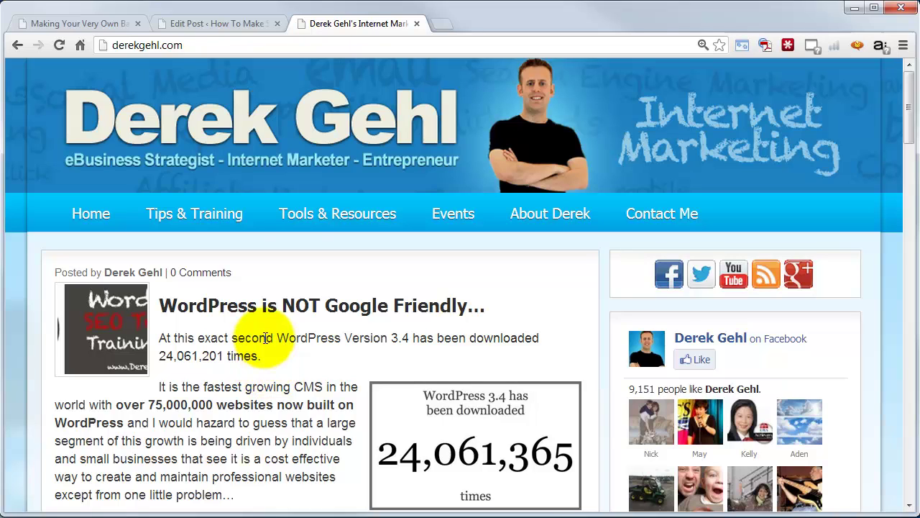
On derekgehl.com, open the Search Engine Marketing category under Tips & Training and examine how its first post is excerpted
mouse_move(208, 231)
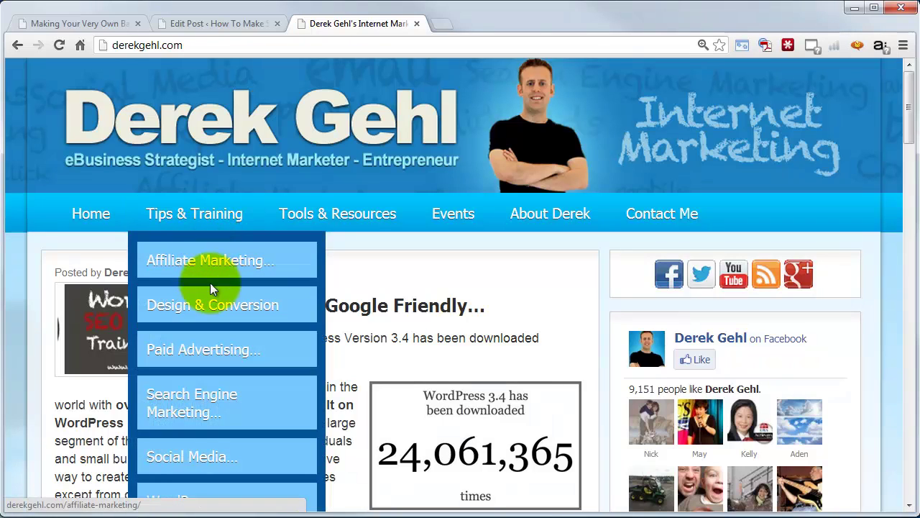
scroll(208, 352, "down", 1)
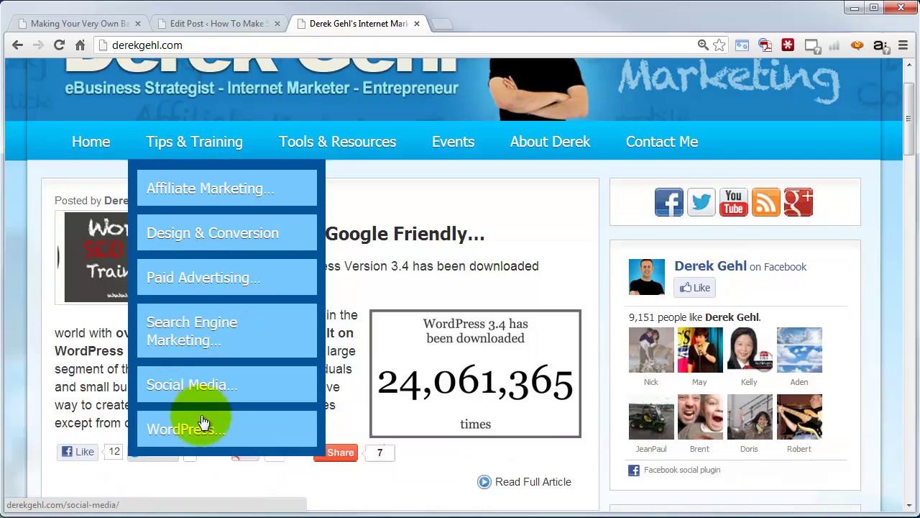
left_click(205, 336)
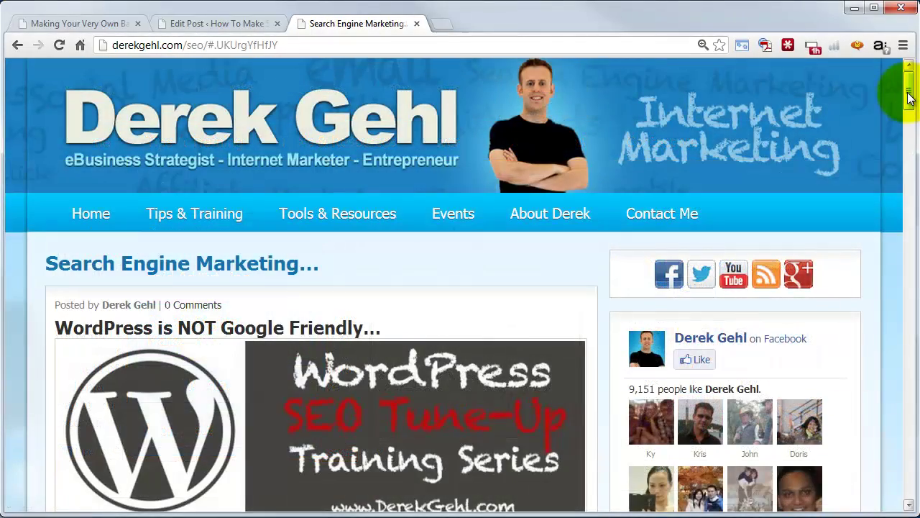
mouse_move(910, 97)
left_mouse_down()
mouse_move(910, 204)
mouse_move(907, 111)
left_mouse_up()
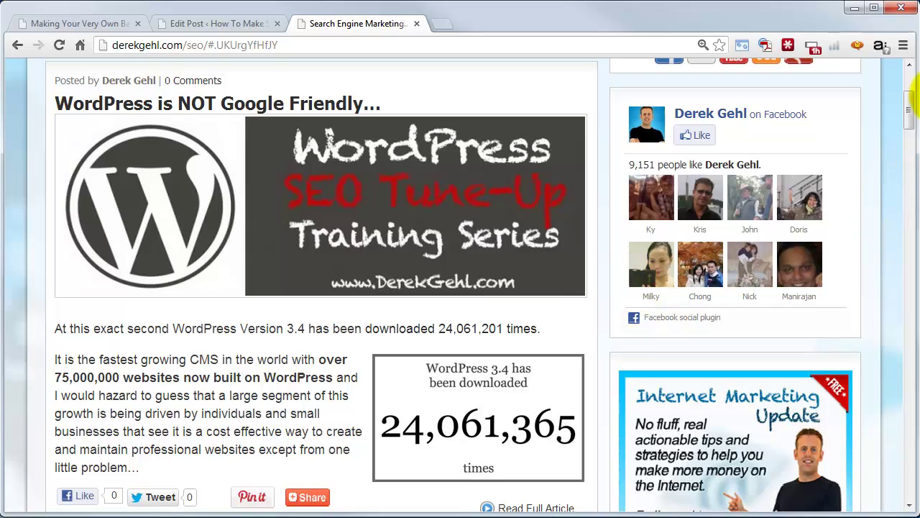
left_click_drag(907, 107, 909, 117)
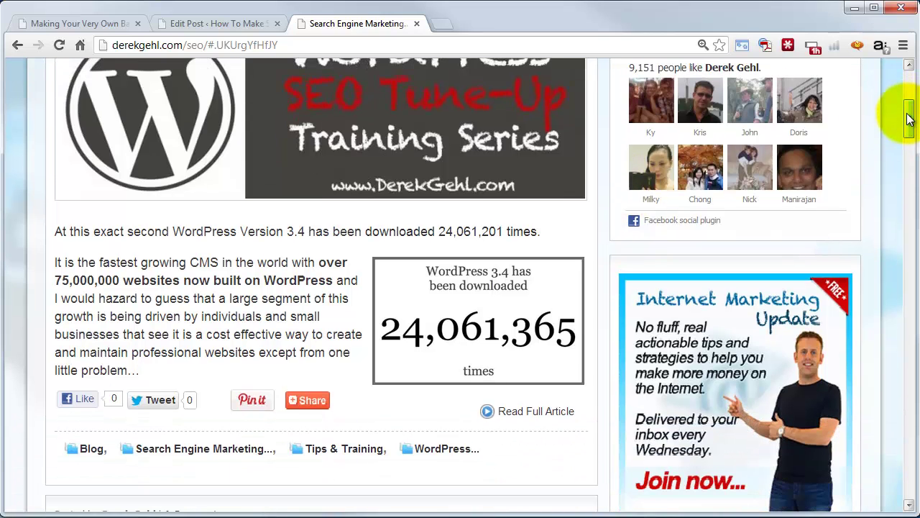
Open the full article WordPress is NOT Google Friendly and look through its complete text
left_click(526, 413)
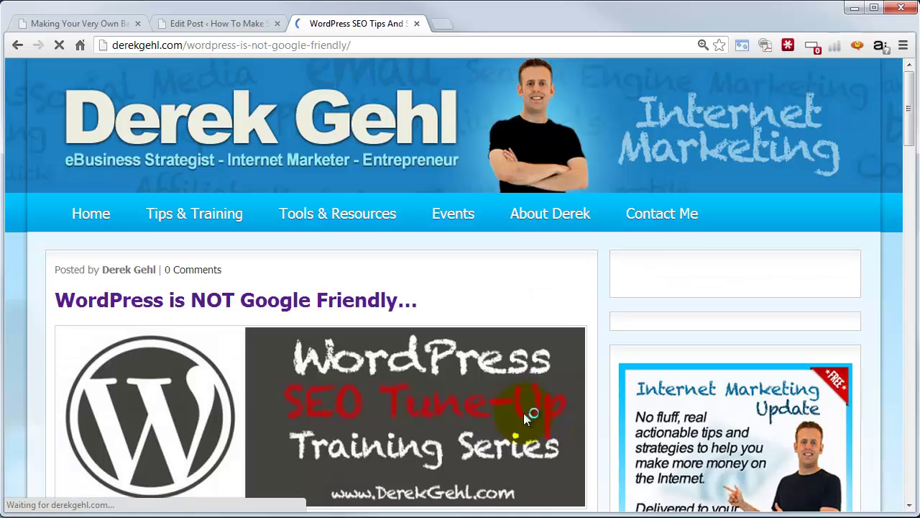
left_click_drag(906, 82, 898, 258)
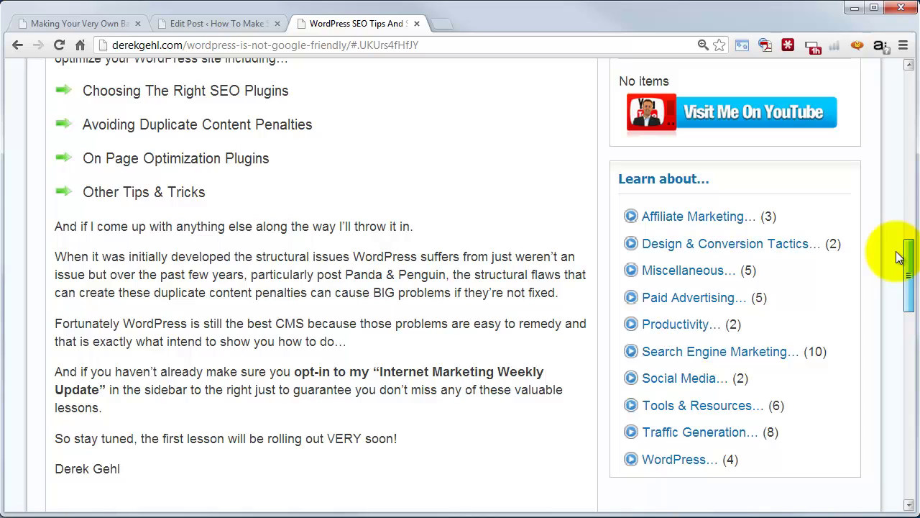
left_click_drag(898, 257, 913, 100)
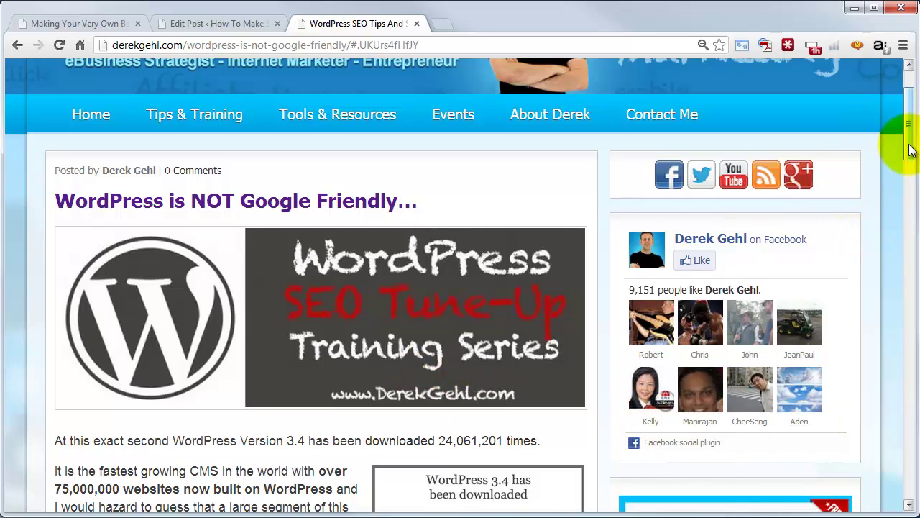
left_click_drag(907, 138, 906, 304)
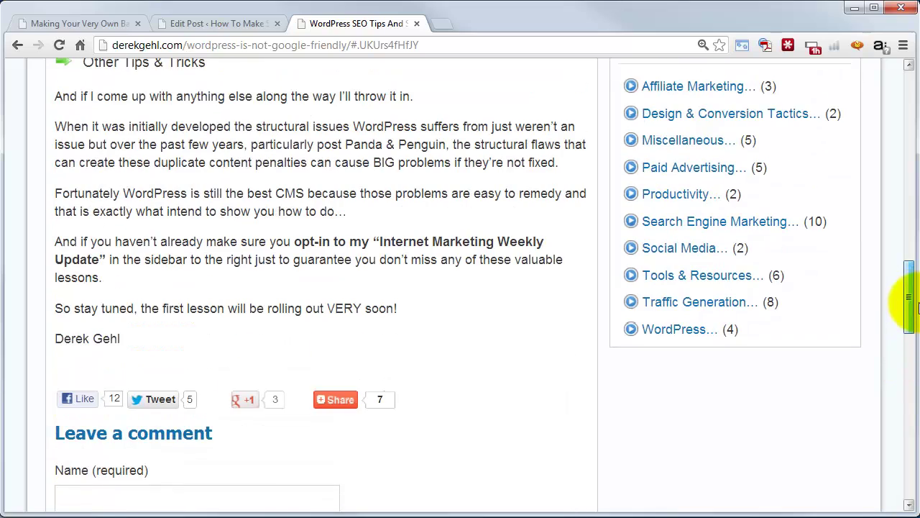
Return to the Search Engine Marketing category listing and examine the excerpts of its other posts
left_click(18, 46)
left_click_drag(909, 133, 907, 175)
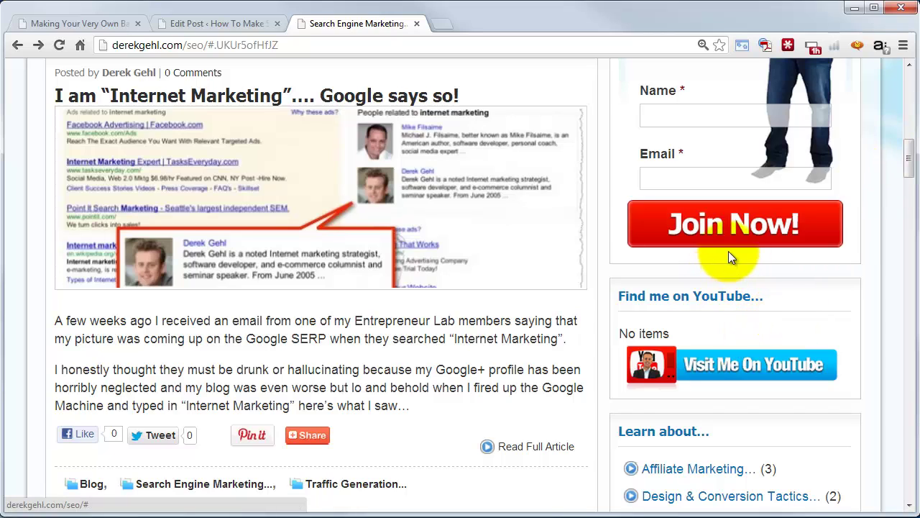
mouse_move(308, 435)
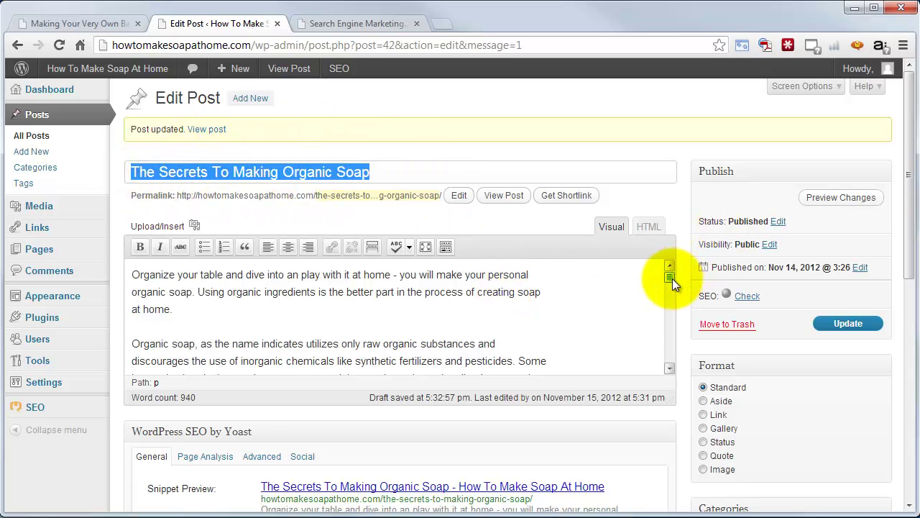
In The Secrets To Making Organic Soap post's editor, insert a More tag after the paragraph ending "secure for family use."
left_click_drag(672, 278, 673, 289)
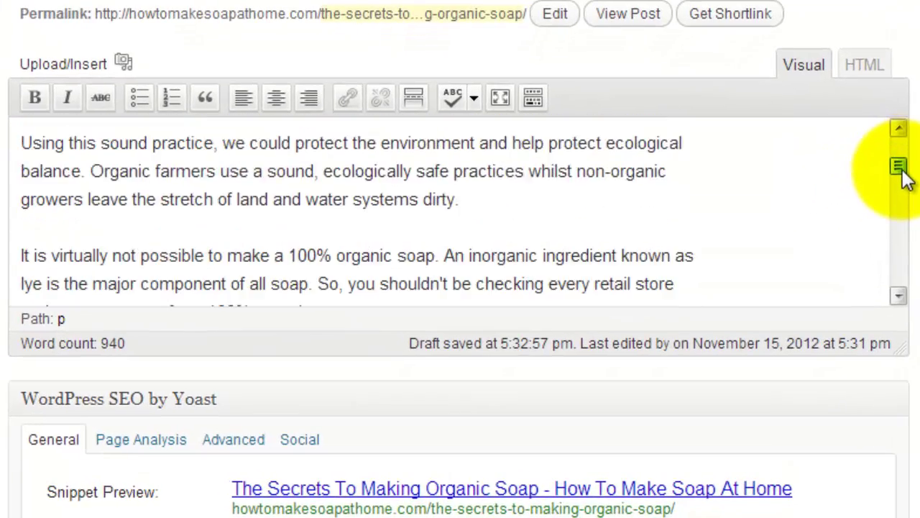
mouse_move(904, 178)
left_mouse_down()
mouse_move(904, 203)
mouse_move(914, 158)
mouse_move(914, 170)
left_mouse_up()
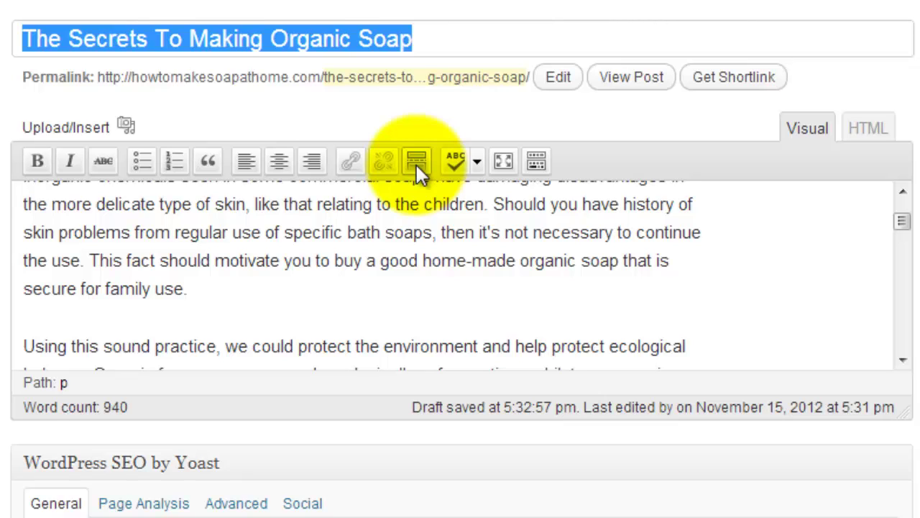
left_click(164, 320)
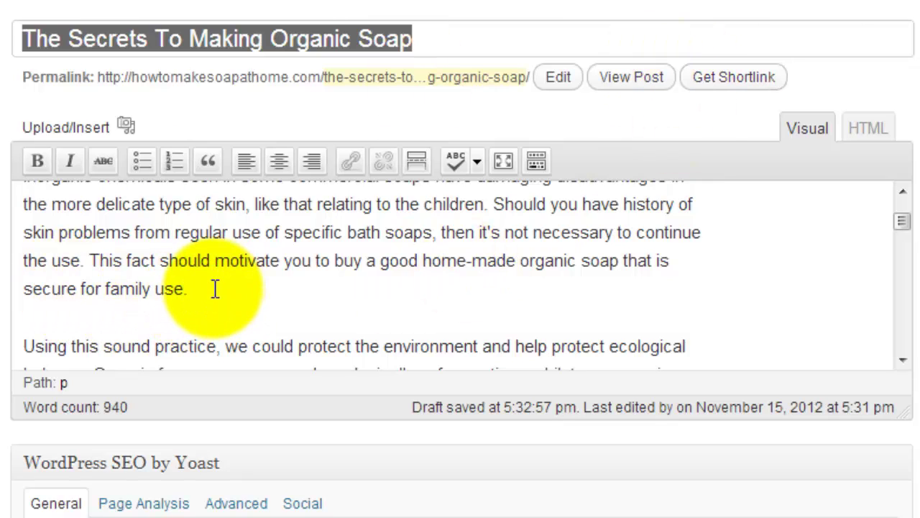
left_click_drag(215, 289, 204, 327)
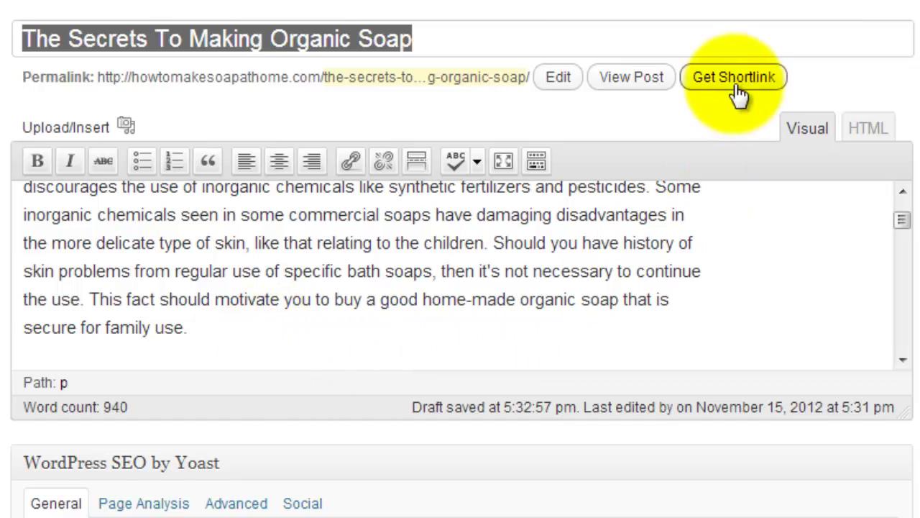
left_click(198, 327)
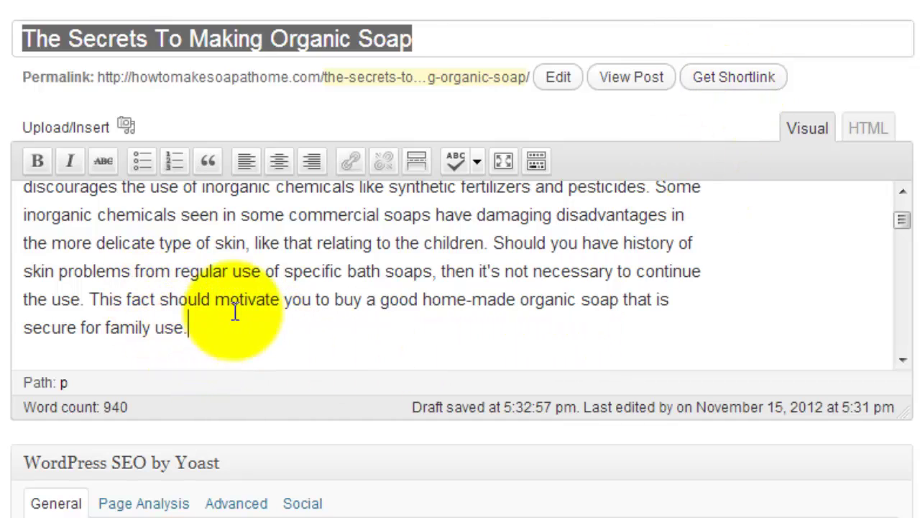
left_click(417, 164)
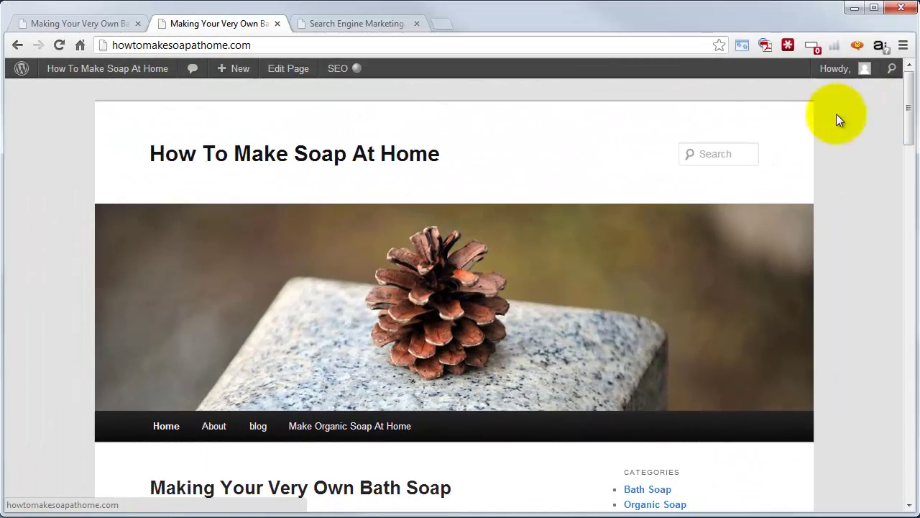
Open the Bath Soap category archive on howtomakesoapathome.com and examine how The Secrets To Making Organic Soap is excerpted
left_click_drag(909, 105, 908, 140)
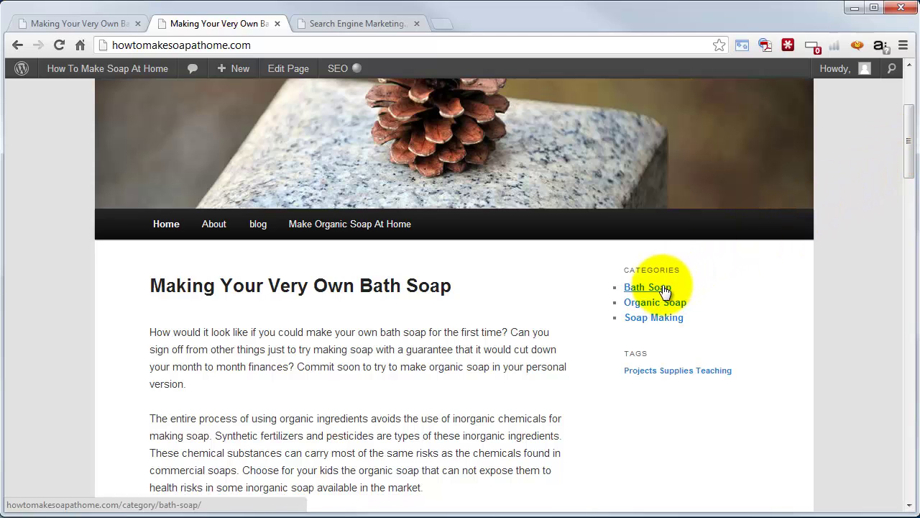
left_click(661, 290)
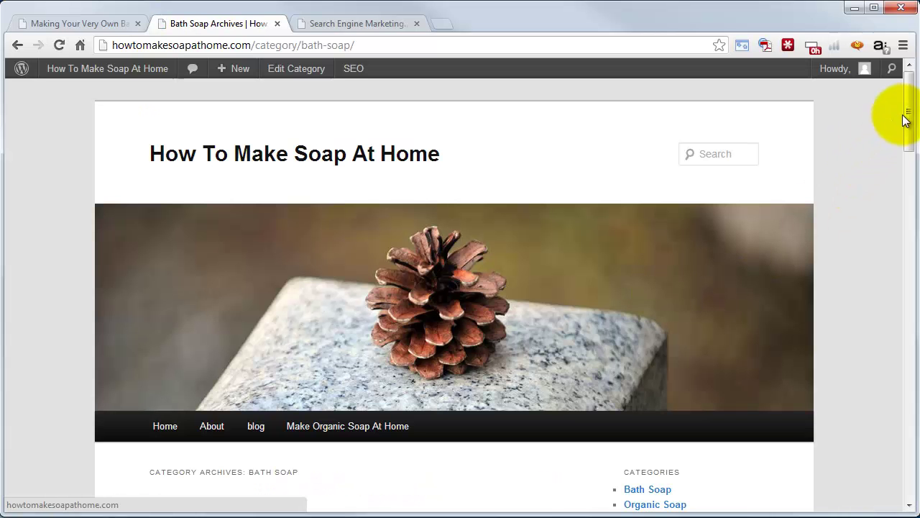
left_click_drag(910, 115, 907, 148)
left_click_drag(902, 172, 903, 190)
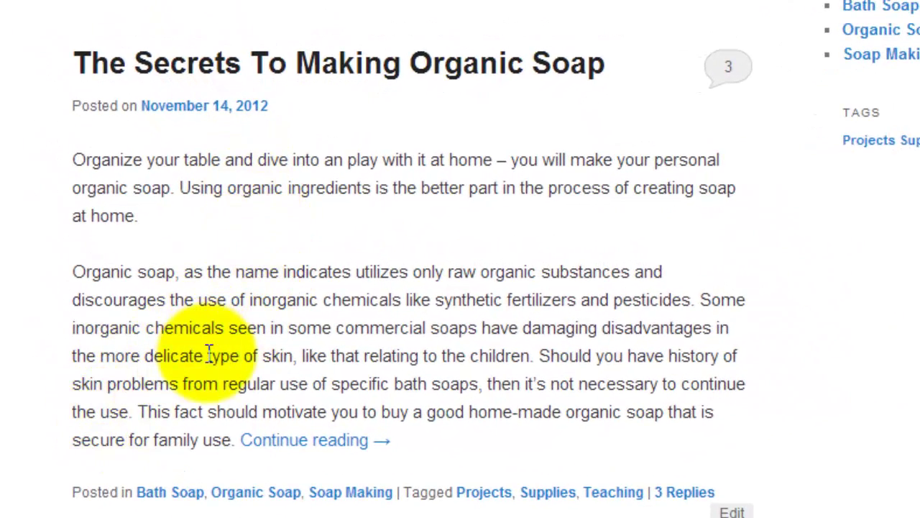
Follow the excerpt's Continue reading link to the full post, and return to the Bath Soap archive
left_click(328, 441)
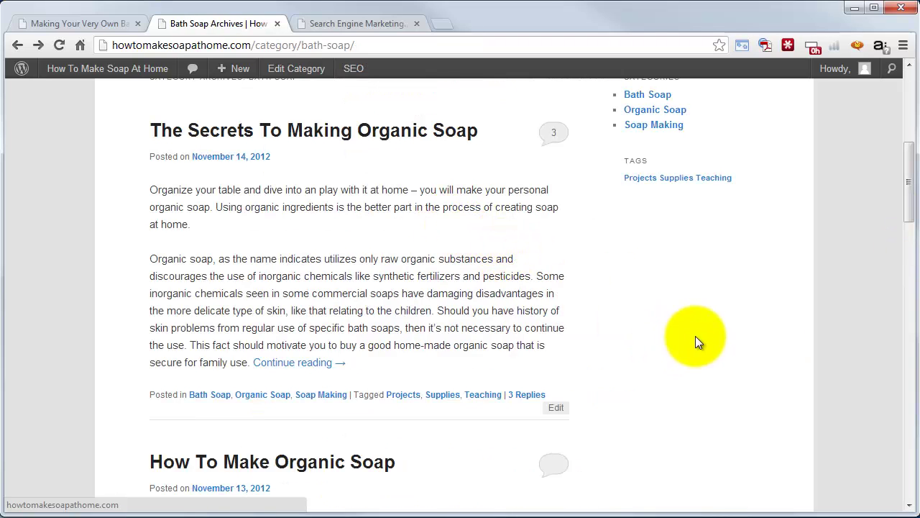
scroll(910, 200, "up", 1)
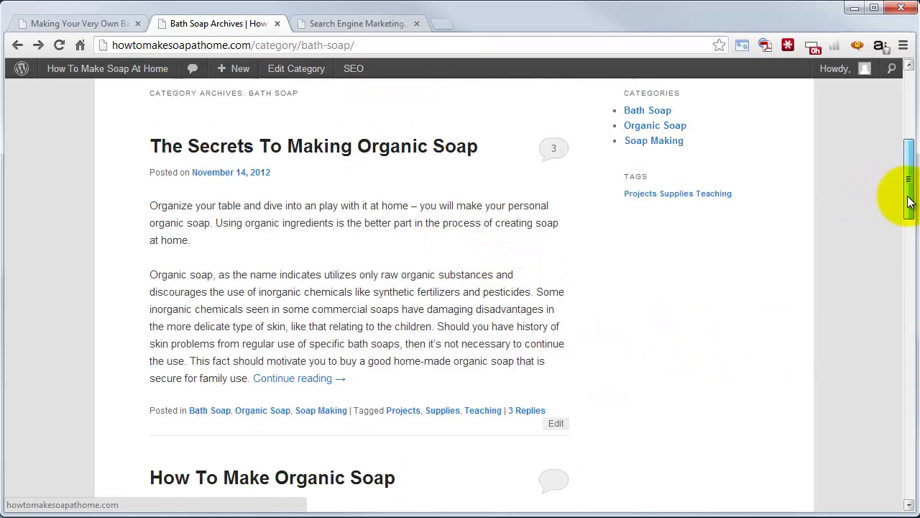
left_click_drag(909, 200, 917, 178)
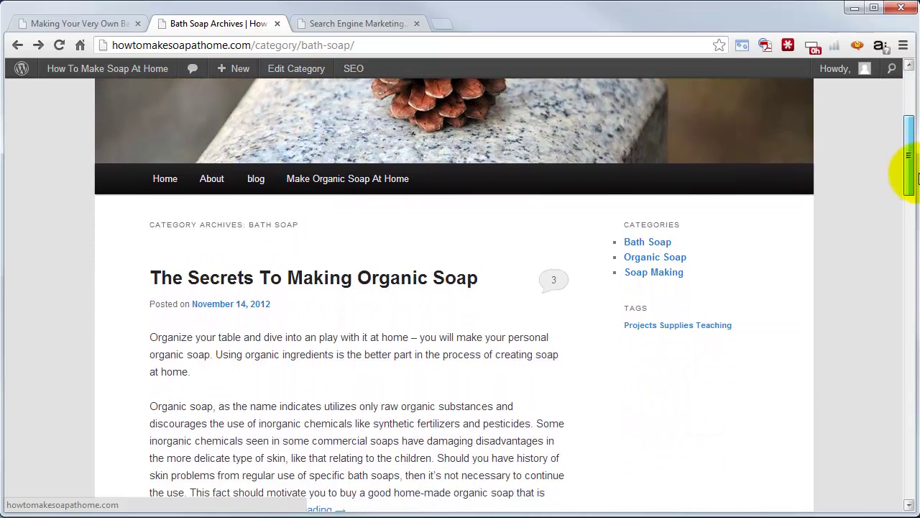
Open the full The Secrets To Making Organic Soap post, go to its comments and examine the post slug in the URL
left_click(348, 286)
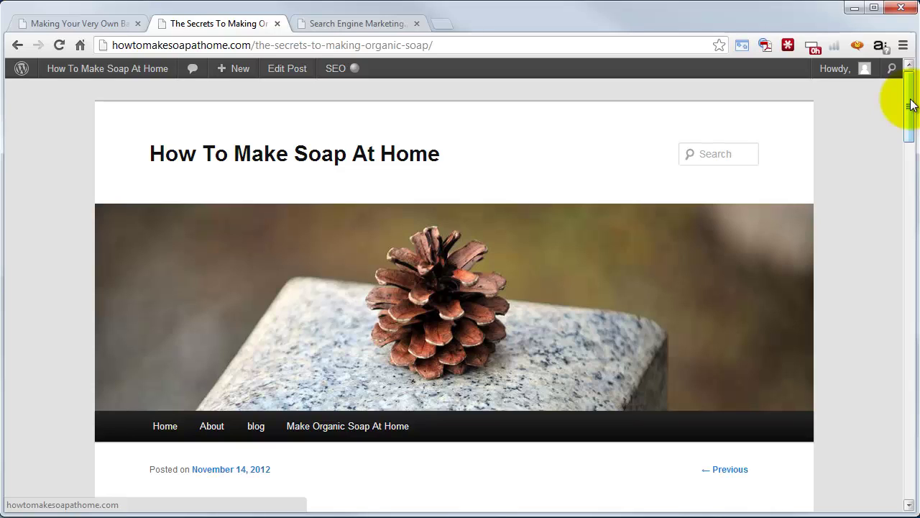
left_click_drag(912, 105, 906, 421)
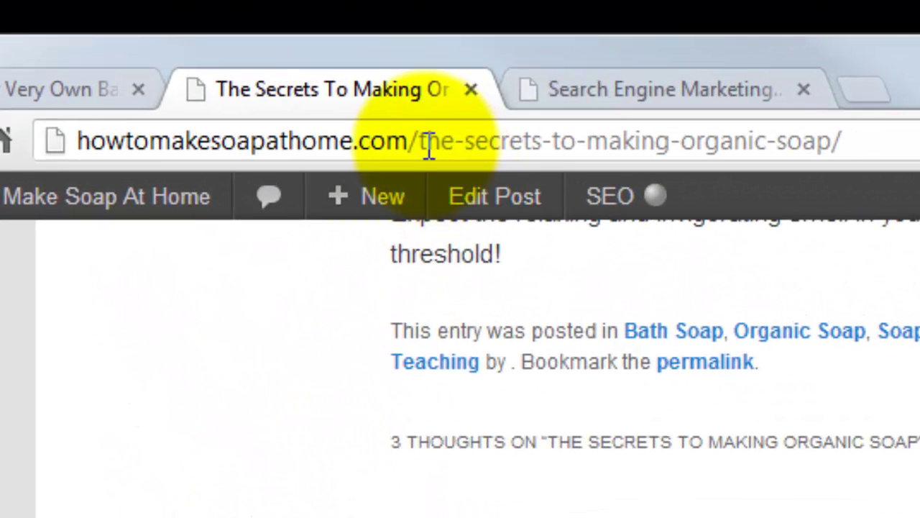
left_click_drag(420, 144, 832, 162)
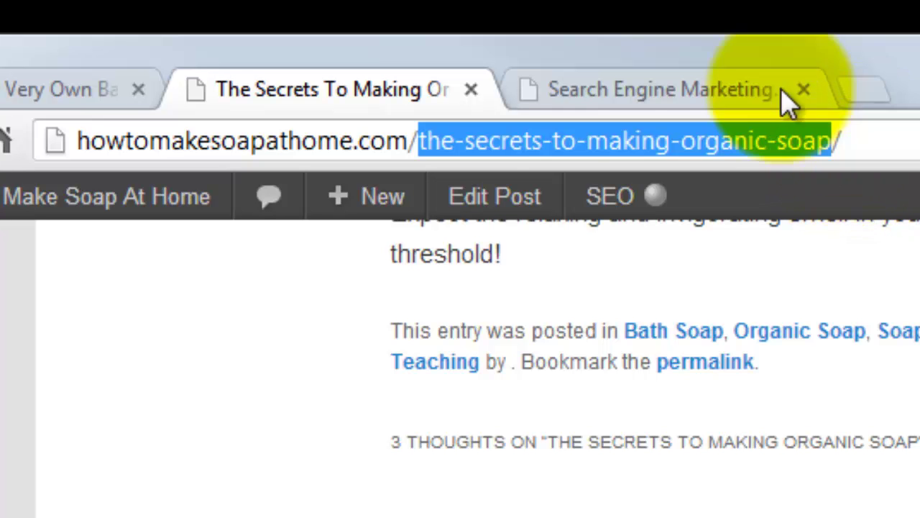
left_click(585, 425)
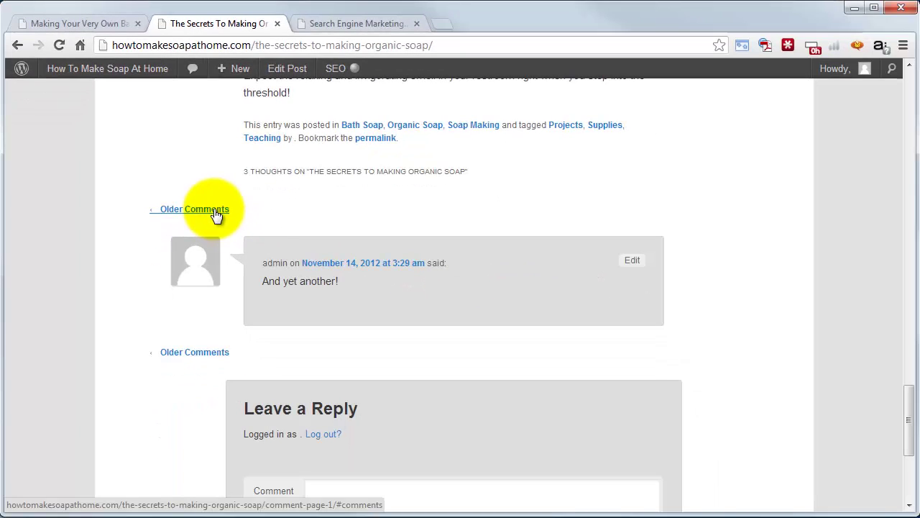
Open the post's older comments and compare the post slug with the comment-page-1 part of the URL
left_click(216, 211)
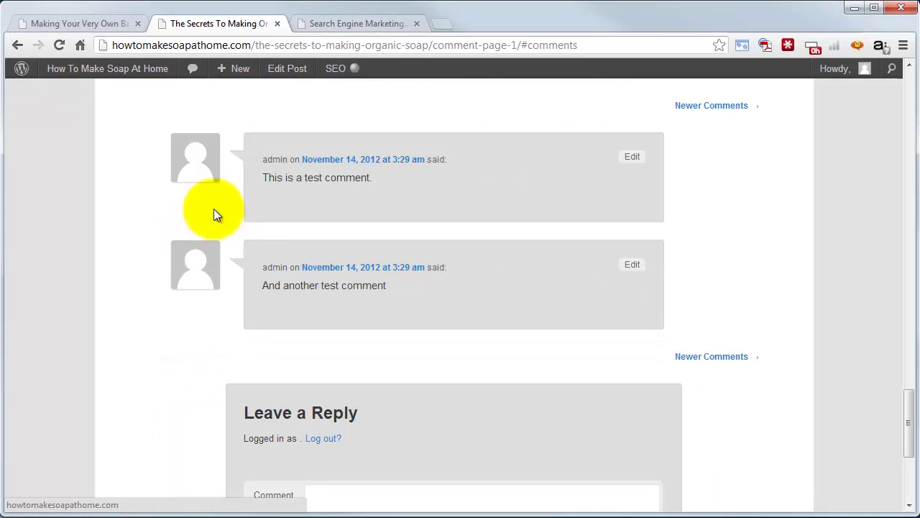
left_click_drag(906, 410, 908, 402)
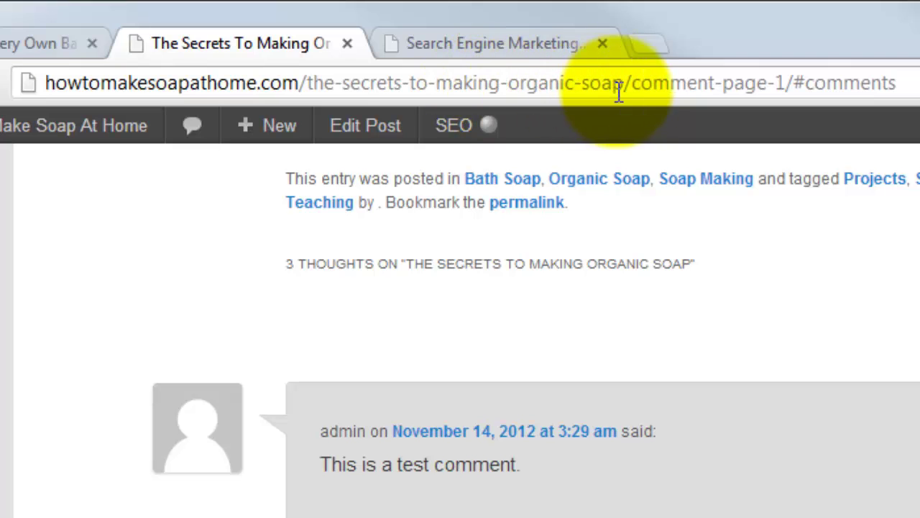
left_click_drag(301, 82, 649, 96)
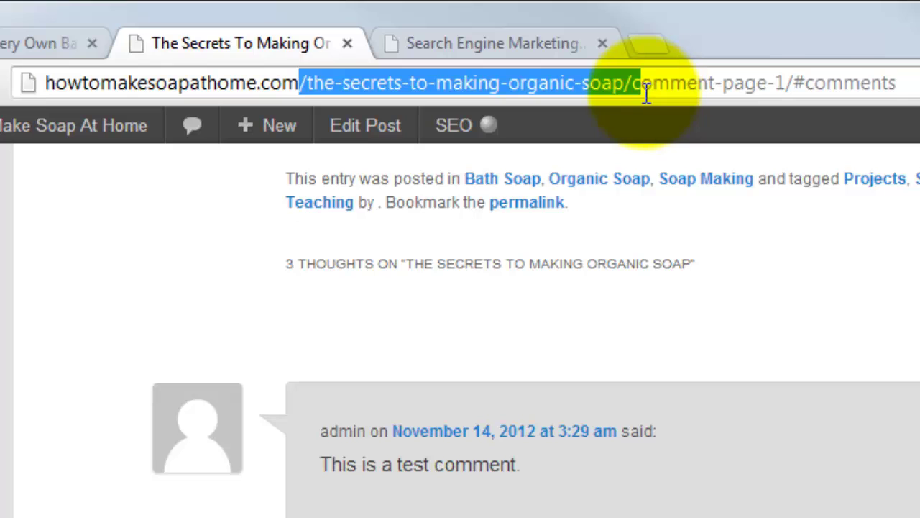
left_click(650, 82)
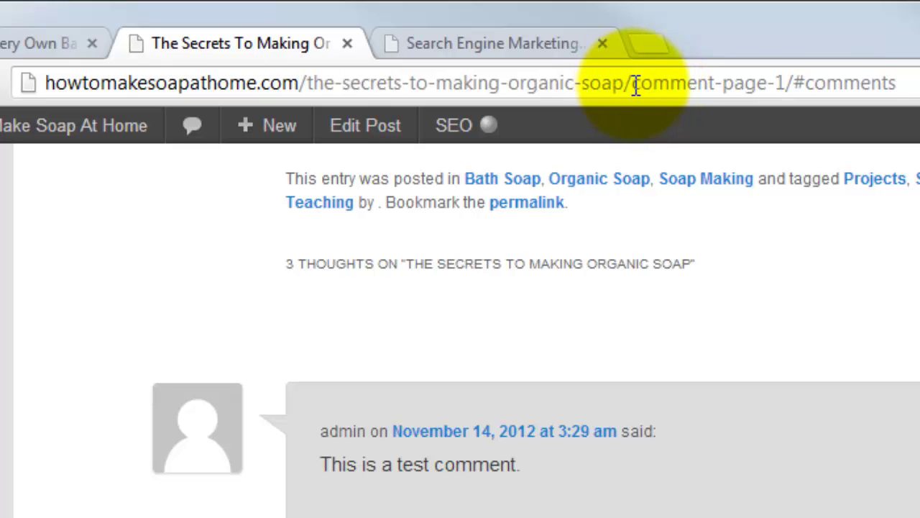
left_click_drag(633, 82, 908, 93)
left_click(898, 84)
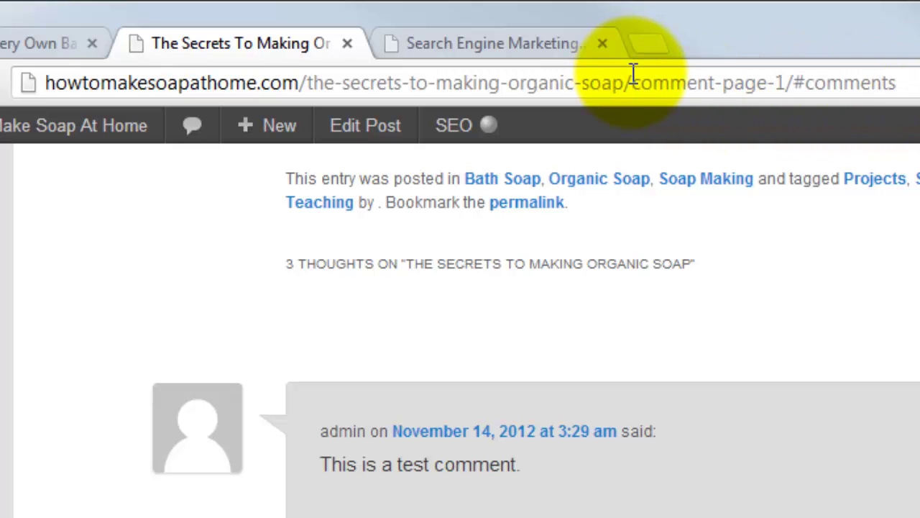
left_click_drag(634, 81, 789, 82)
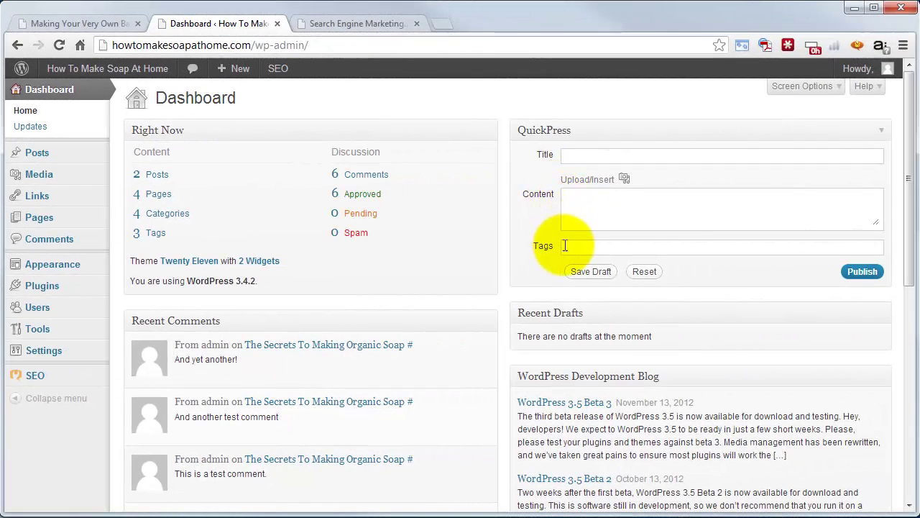
In the WordPress Discussion settings, turn off breaking comments into pages under Other comment settings
mouse_move(72, 352)
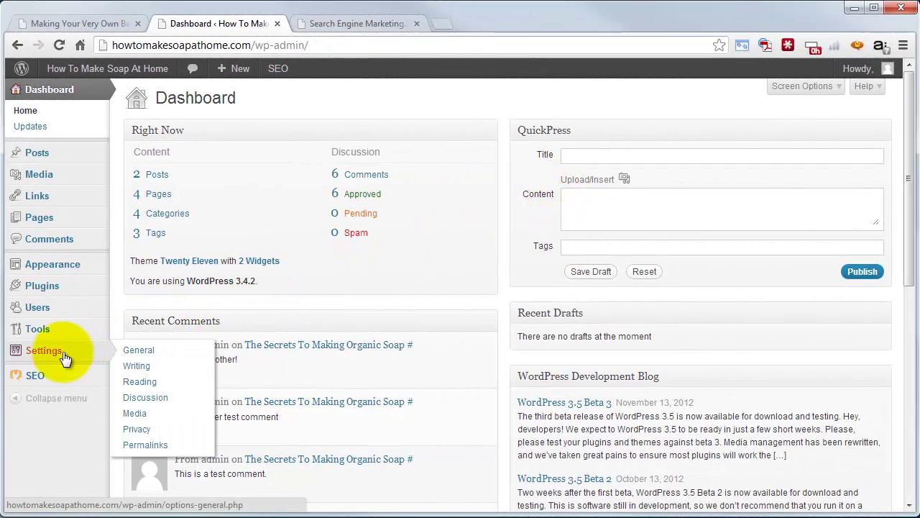
left_click(135, 400)
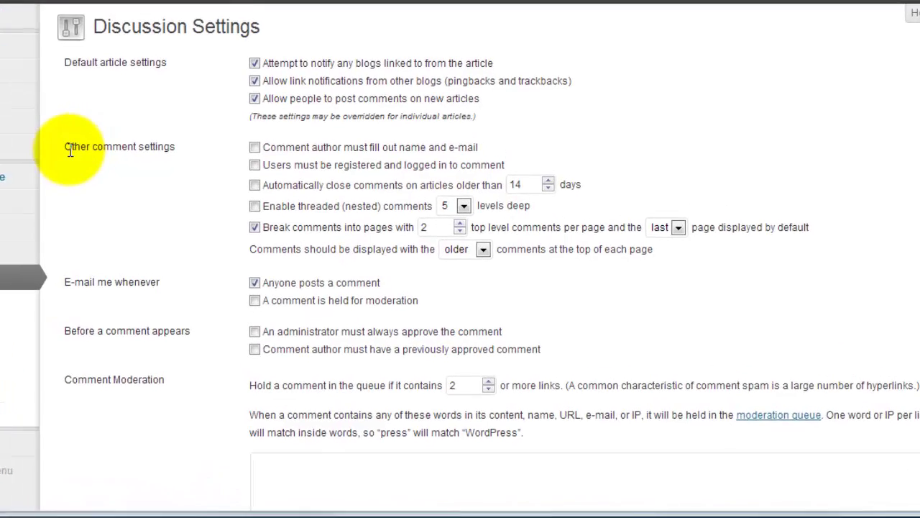
left_click_drag(131, 201, 222, 199)
left_click_drag(137, 106, 146, 112)
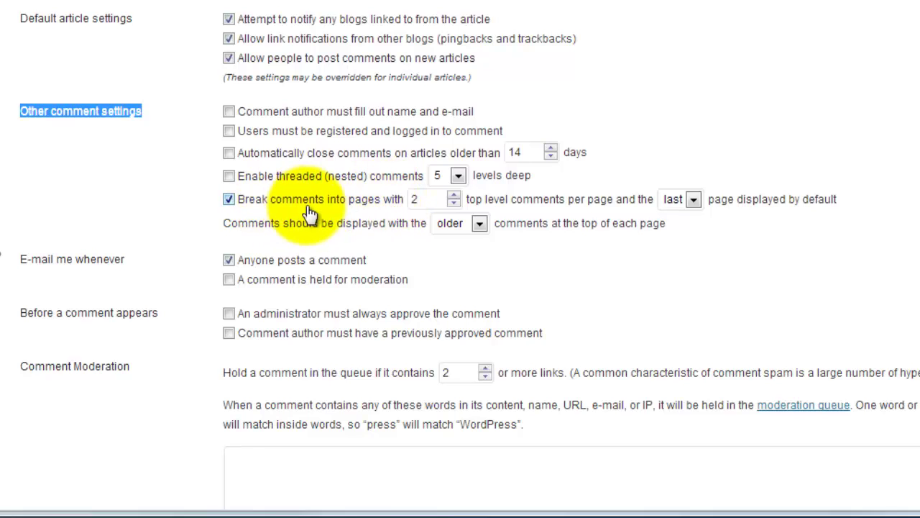
double_click(414, 199)
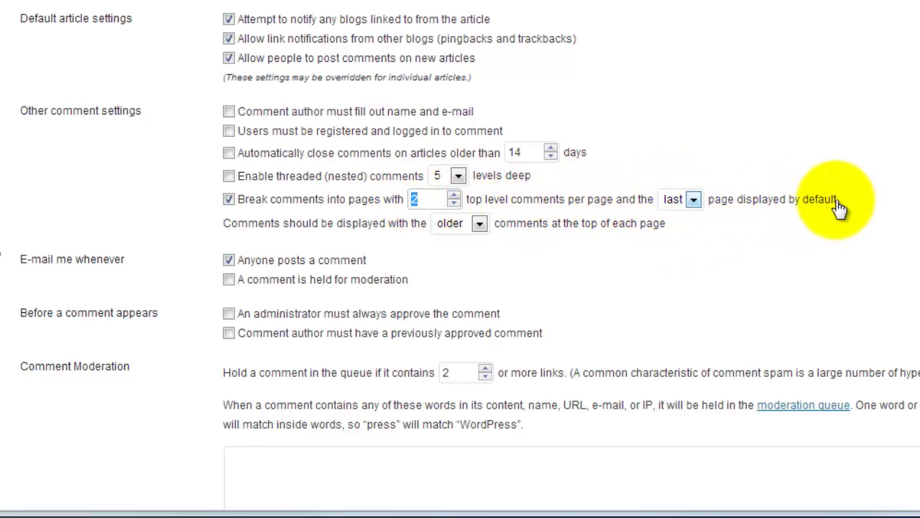
left_click(229, 201)
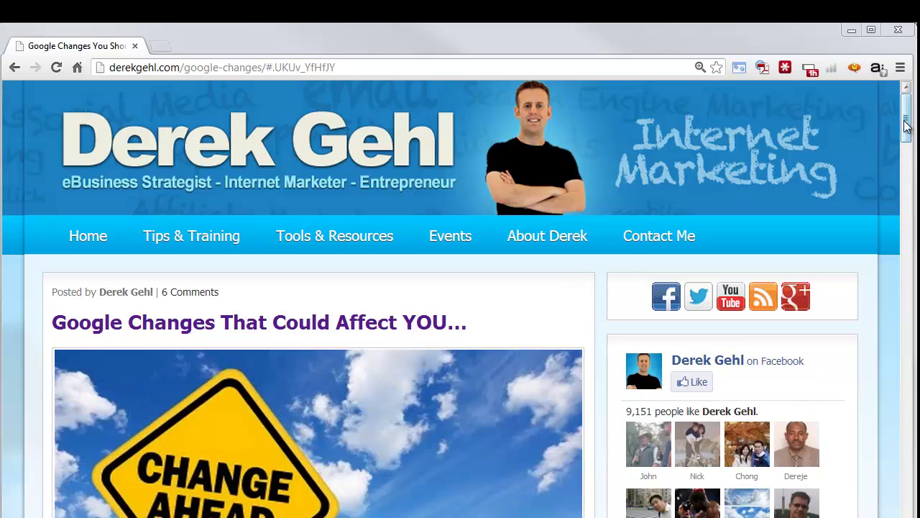
Look through the Google Changes That Could Affect YOU… article on derekgehl.com down to its comments, and return to its beginning
left_click_drag(906, 128, 901, 312)
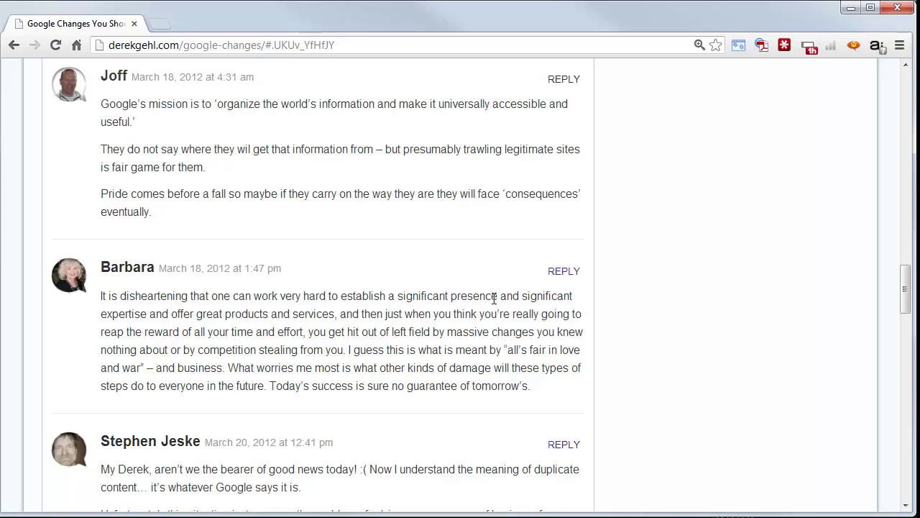
left_click_drag(905, 292, 904, 94)
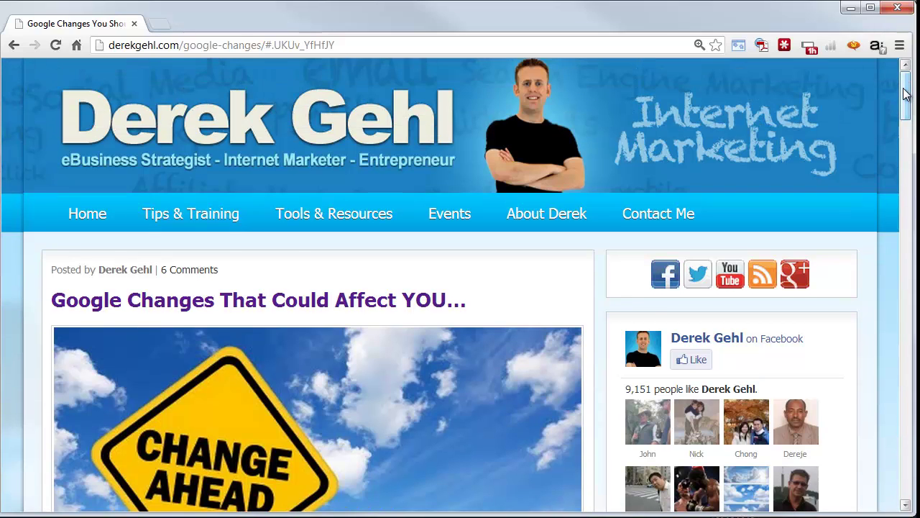